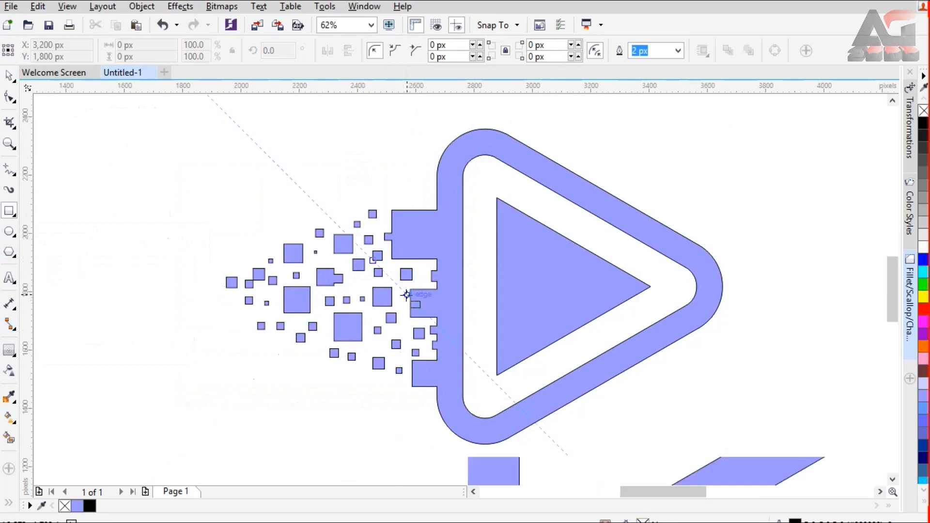
# Step: Draw about twenty unfilled squares, roughly 27 to 56 px wide, in the gaps among the scattered purple pixel squares
pyautogui.moveTo(379, 286); pyautogui.dragTo(405, 305)
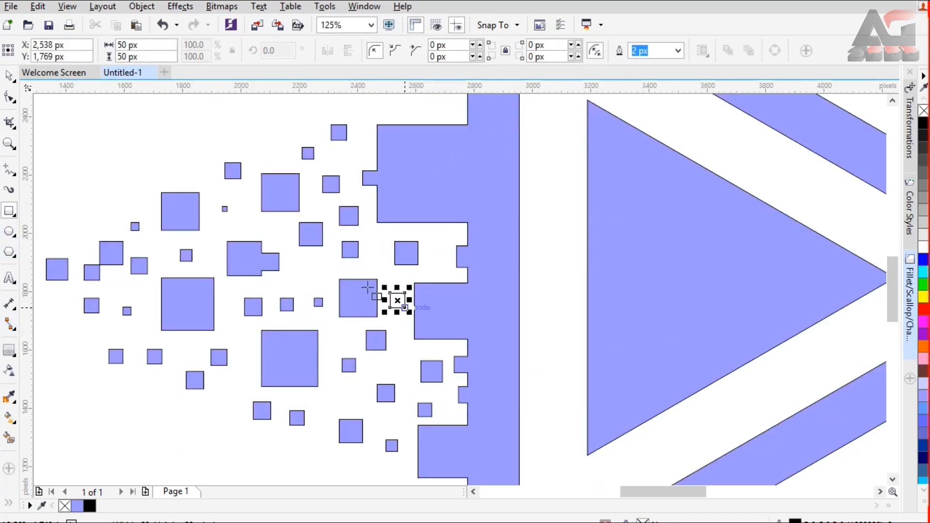
pyautogui.moveTo(299, 266); pyautogui.dragTo(314, 281)
pyautogui.moveTo(238, 207); pyautogui.dragTo(285, 236)
pyautogui.moveTo(200, 242); pyautogui.dragTo(208, 250)
pyautogui.moveTo(230, 309); pyautogui.dragTo(243, 322)
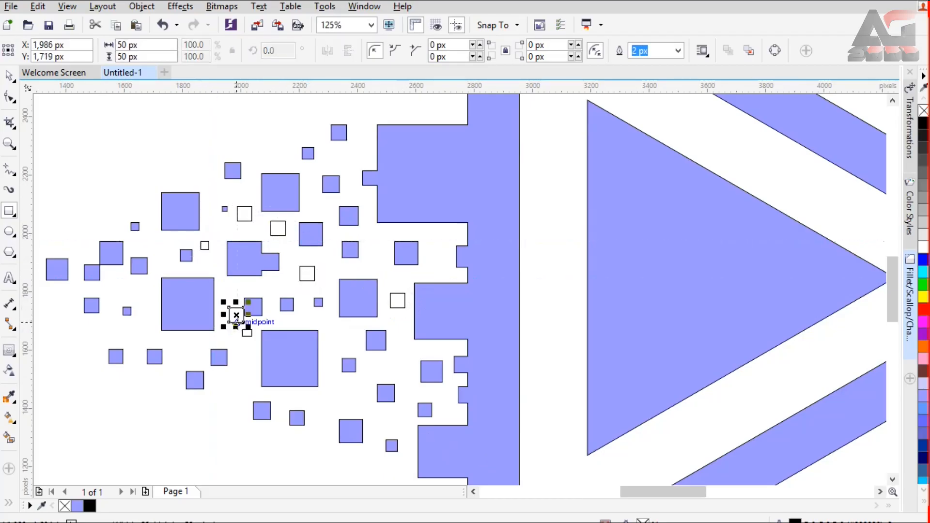
pyautogui.moveTo(228, 376); pyautogui.dragTo(245, 393)
pyautogui.moveTo(337, 387); pyautogui.dragTo(352, 401)
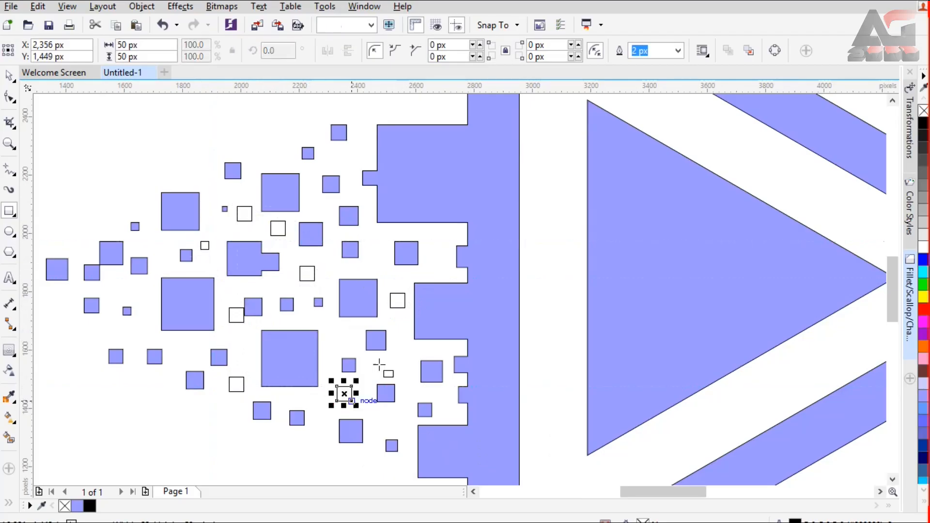
pyautogui.moveTo(392, 345); pyautogui.dragTo(402, 354)
pyautogui.moveTo(133, 319); pyautogui.dragTo(151, 336)
pyautogui.moveTo(105, 291); pyautogui.dragTo(115, 280)
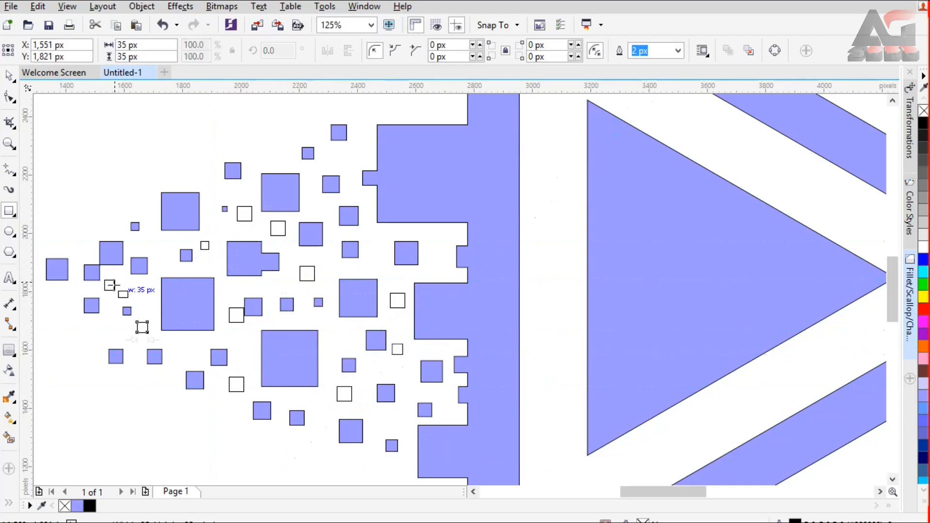
pyautogui.moveTo(91, 333); pyautogui.dragTo(102, 343)
pyautogui.moveTo(344, 149); pyautogui.dragTo(355, 160)
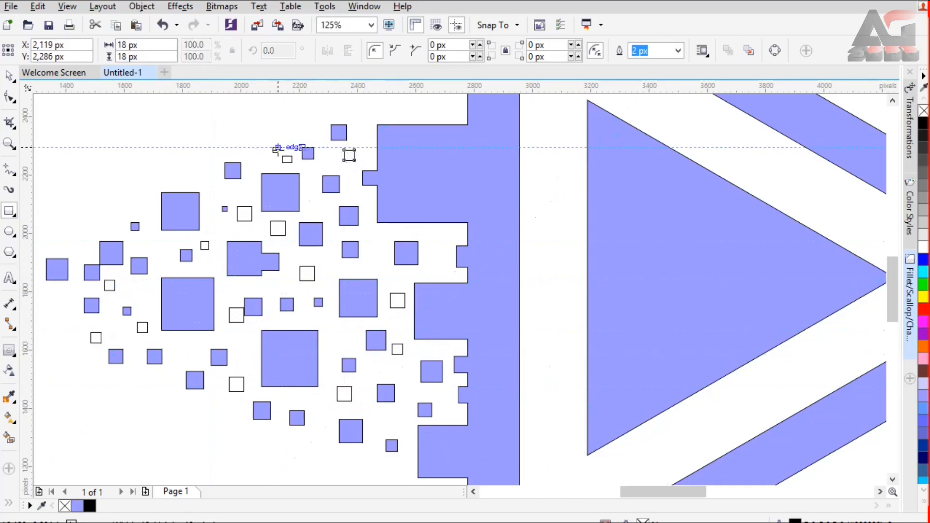
pyautogui.moveTo(271, 146); pyautogui.dragTo(282, 156)
pyautogui.moveTo(432, 236); pyautogui.dragTo(436, 243)
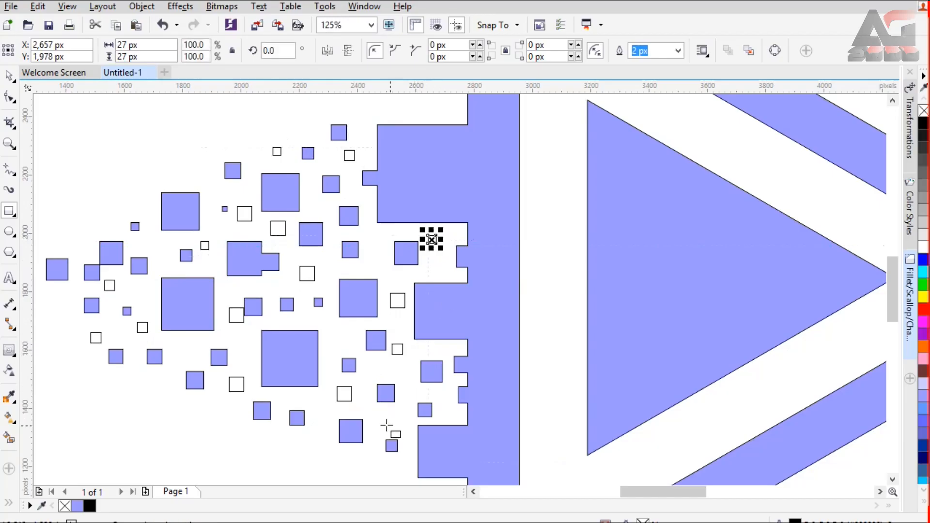
pyautogui.moveTo(390, 417); pyautogui.dragTo(399, 426)
pyautogui.moveTo(229, 331); pyautogui.dragTo(237, 340)
pyautogui.moveTo(231, 289); pyautogui.dragTo(223, 297)
pyautogui.moveTo(154, 265); pyautogui.dragTo(171, 248)
pyautogui.scroll(-2, 172, 232)
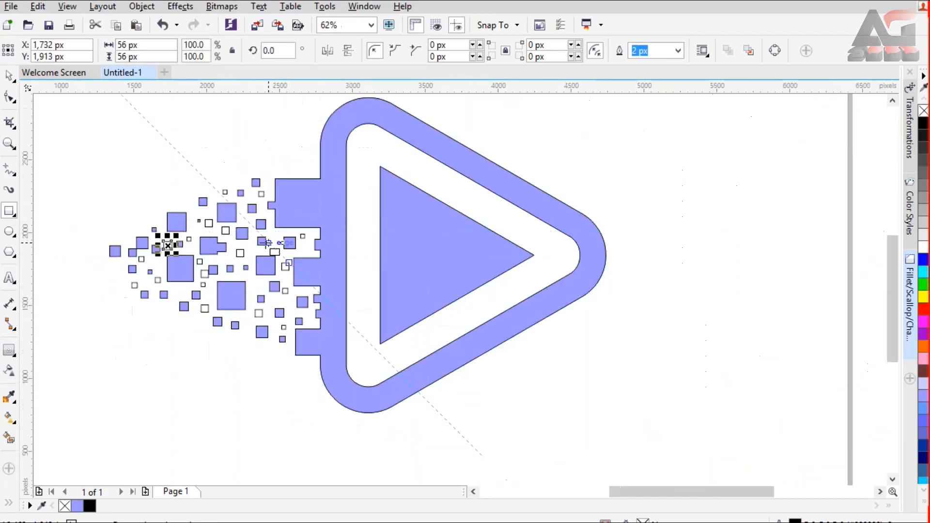
pyautogui.scroll(2, 256, 214)
pyautogui.moveTo(288, 242); pyautogui.dragTo(298, 253)
pyautogui.scroll(-2, 303, 229)
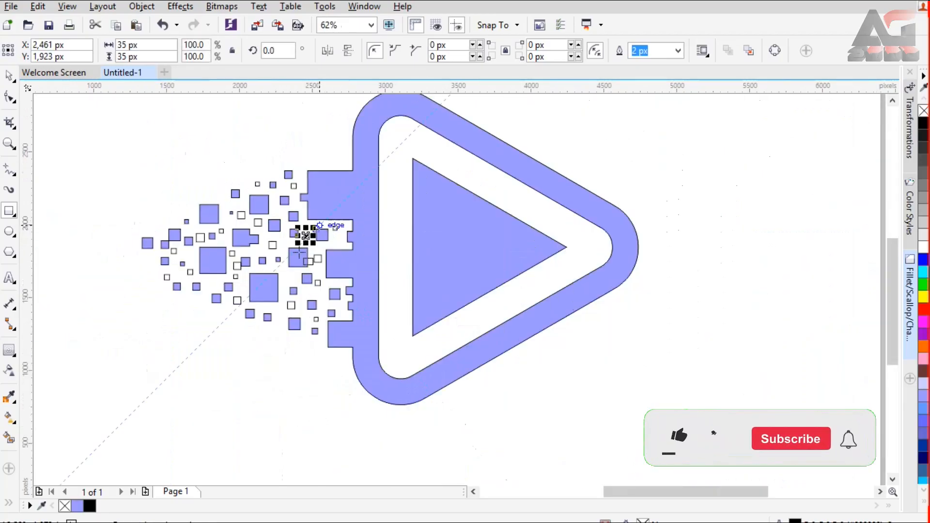
# Step: Weld all the newly drawn unfilled squares into one object and fill it with cyan
pyautogui.press('space')
pyautogui.moveTo(122, 148); pyautogui.dragTo(363, 367)
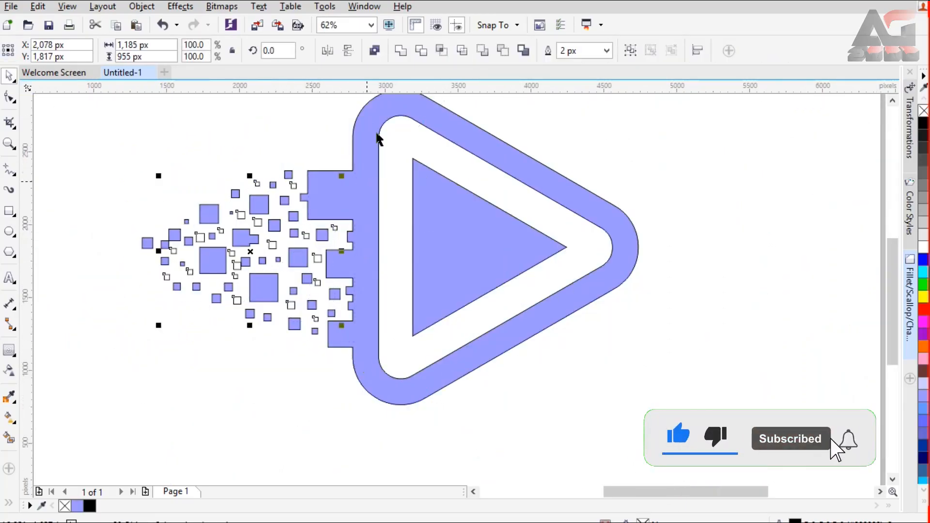
pyautogui.click(400, 50)
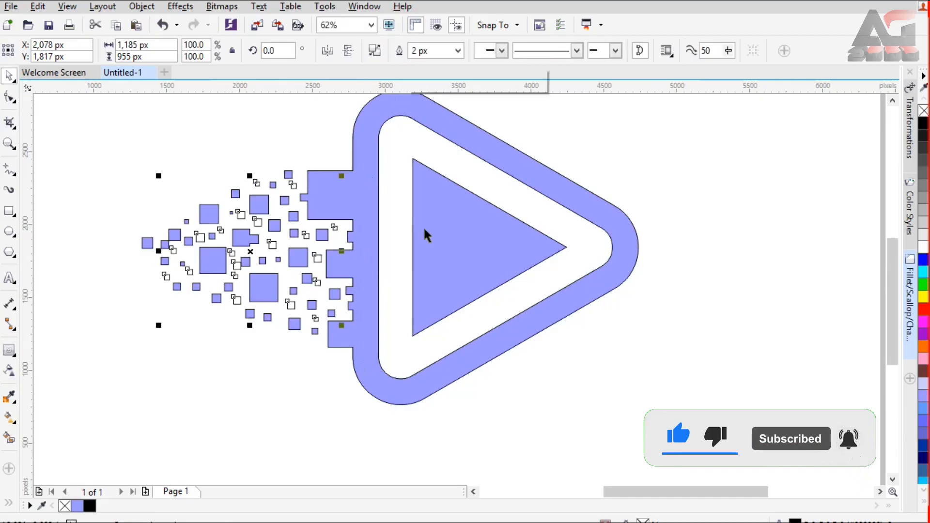
pyautogui.click(922, 272)
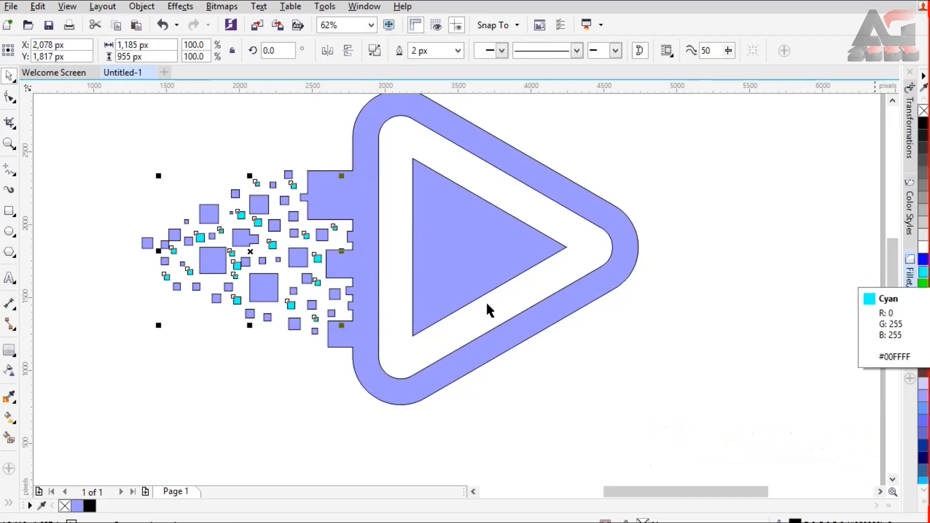
# Step: Add the inner play triangle to the selection, fill it with cyan and weld it with the small squares
pyautogui.keyDown('shift'); pyautogui.click(454, 232); pyautogui.keyUp('shift')
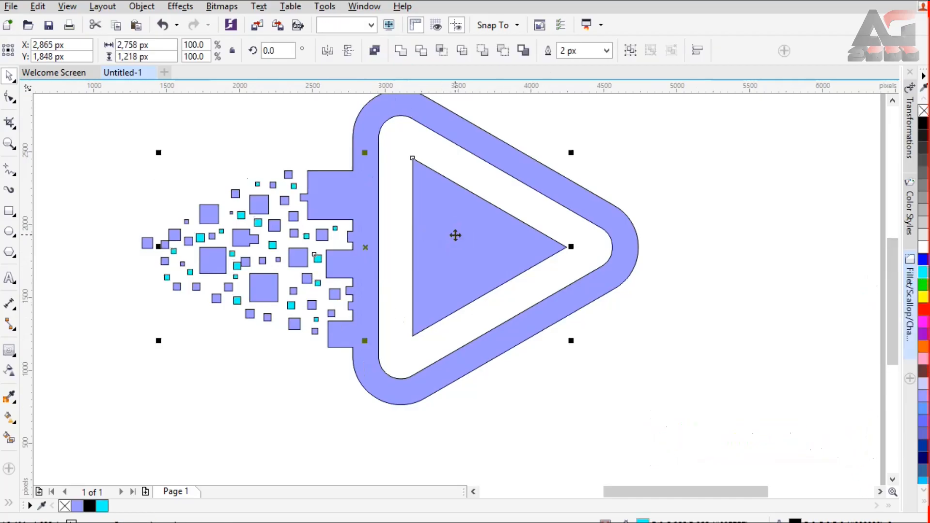
pyautogui.click(922, 272)
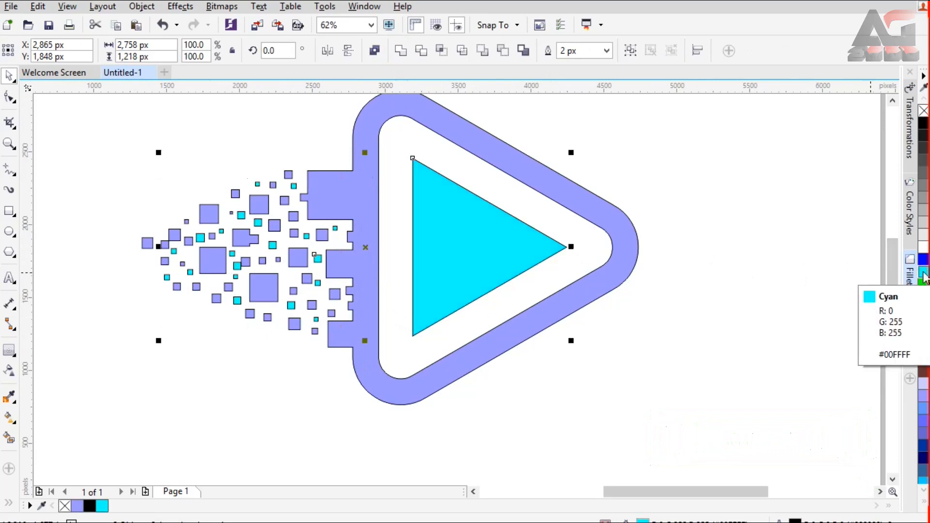
pyautogui.click(402, 50)
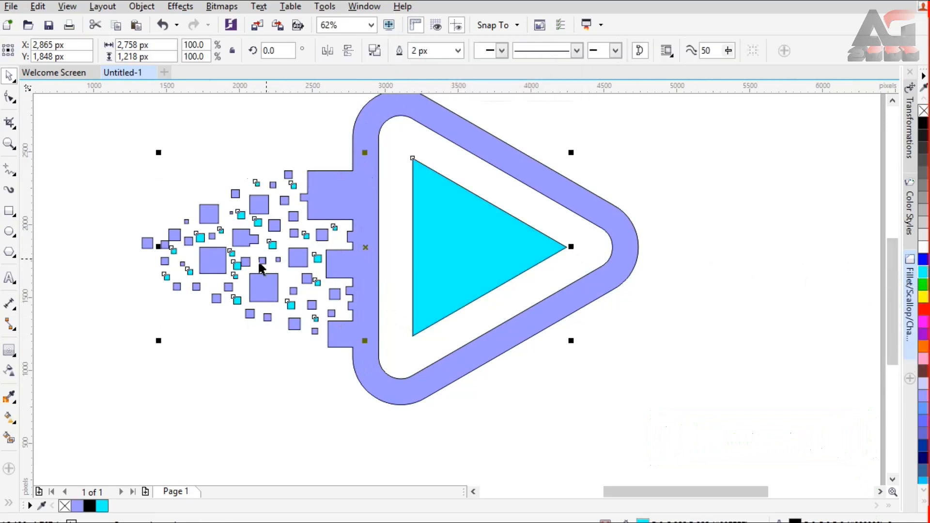
# Step: Darken the cyan fill of the welded triangle and small squares using the Interactive fill colour picker
pyautogui.click(10, 416)
pyautogui.click(158, 52)
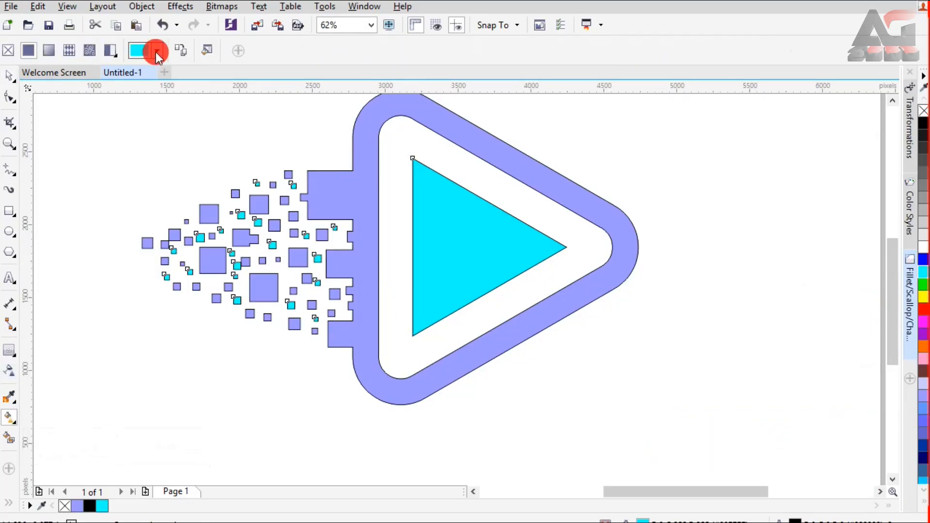
pyautogui.moveTo(216, 134); pyautogui.dragTo(220, 130)
# Step: Fill the rounded outer frame and its attached pixel squares with green, darken that green, and deselect the shape
pyautogui.click(370, 200)
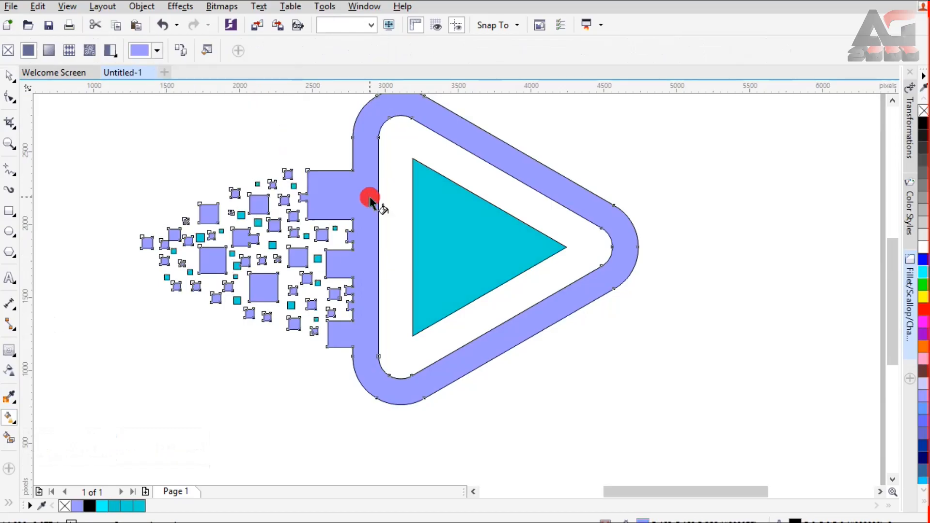
pyautogui.click(924, 285)
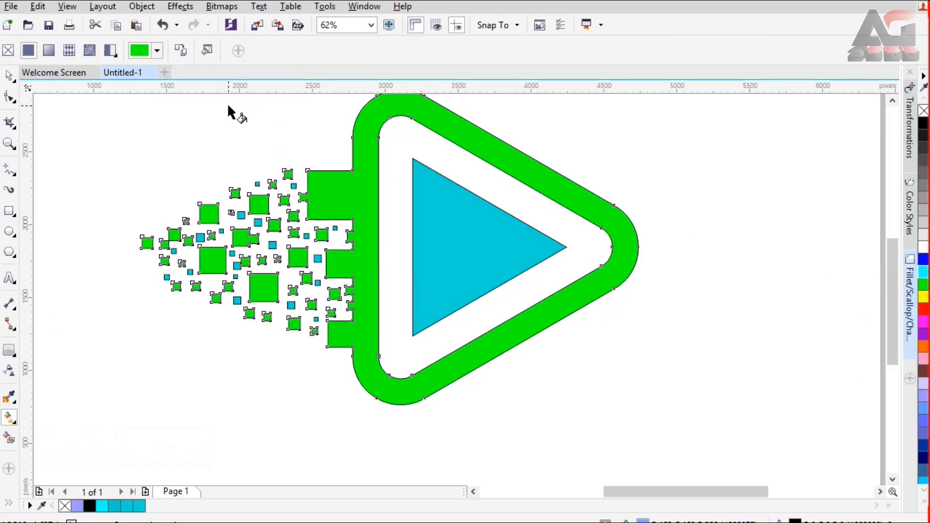
pyautogui.click(157, 51)
pyautogui.click(218, 135)
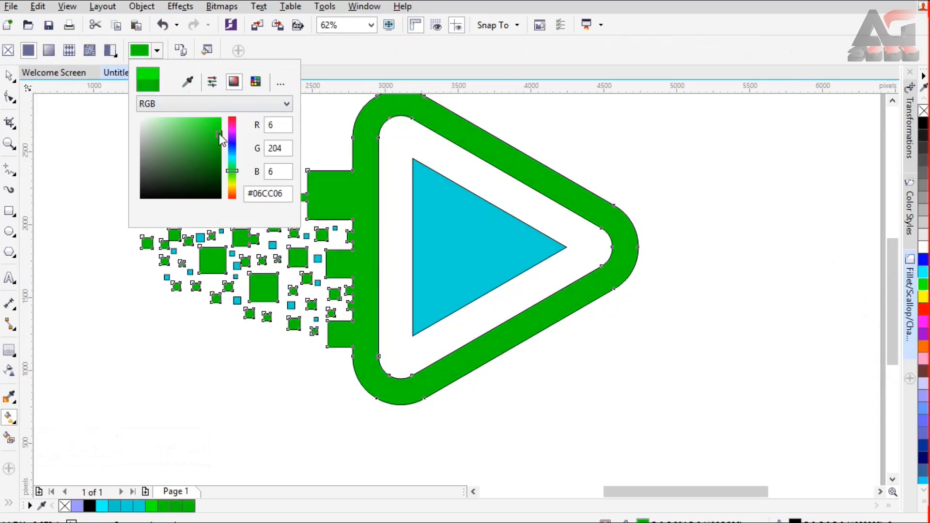
pyautogui.click(83, 152)
pyautogui.click(9, 77)
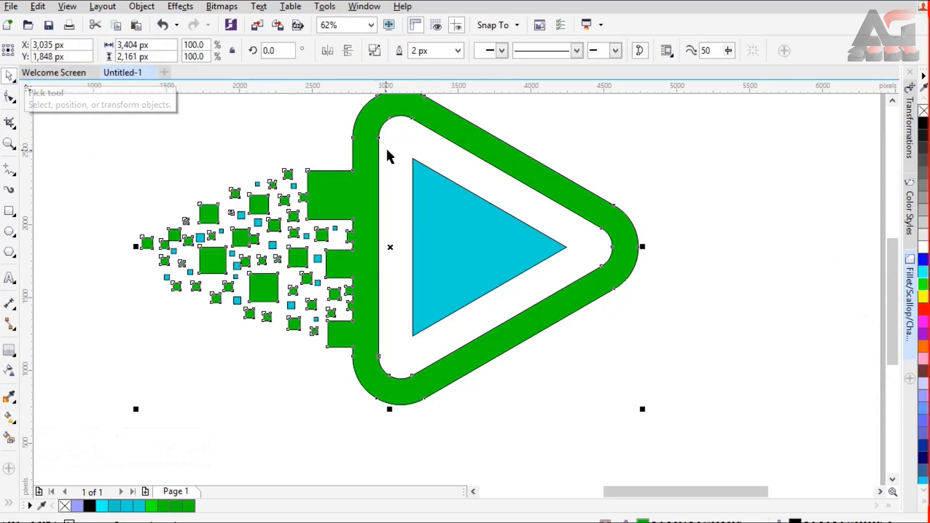
pyautogui.click(387, 150)
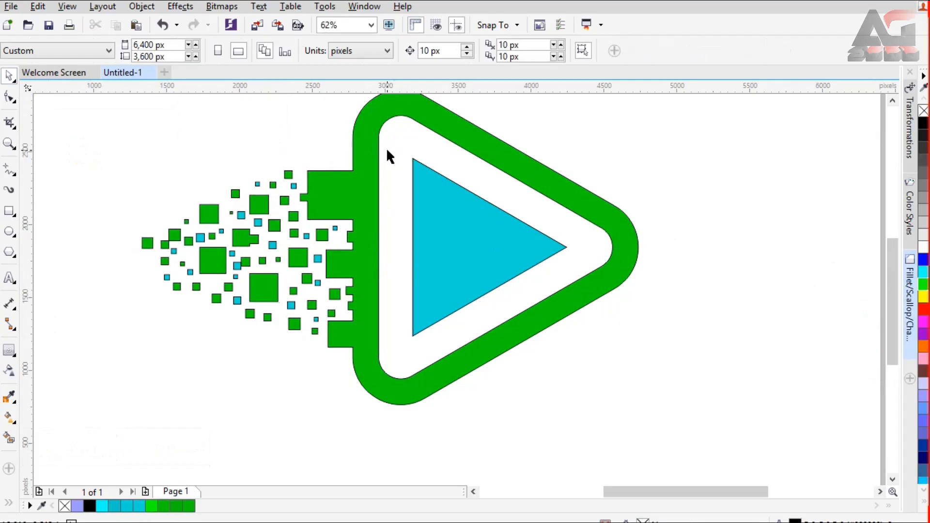
# Step: Select the whole logo and remove the outlines from its shapes
pyautogui.click(438, 176)
pyautogui.click(552, 130)
pyautogui.scroll(-2, 364, 286)
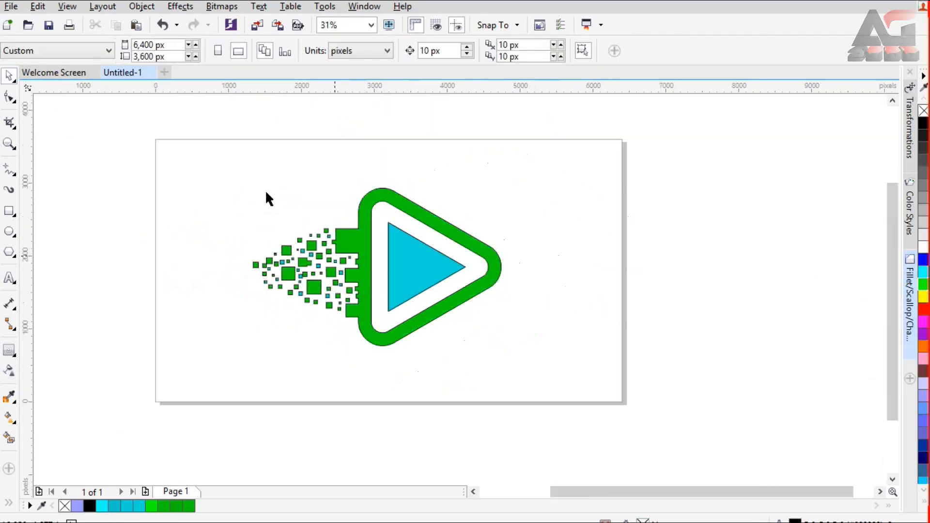
pyautogui.moveTo(209, 154); pyautogui.dragTo(555, 376)
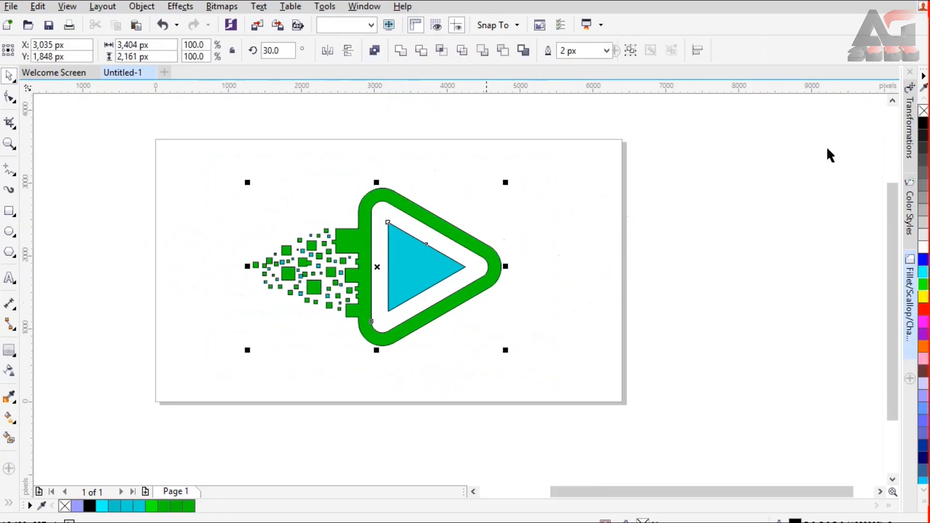
pyautogui.rightClick(922, 113)
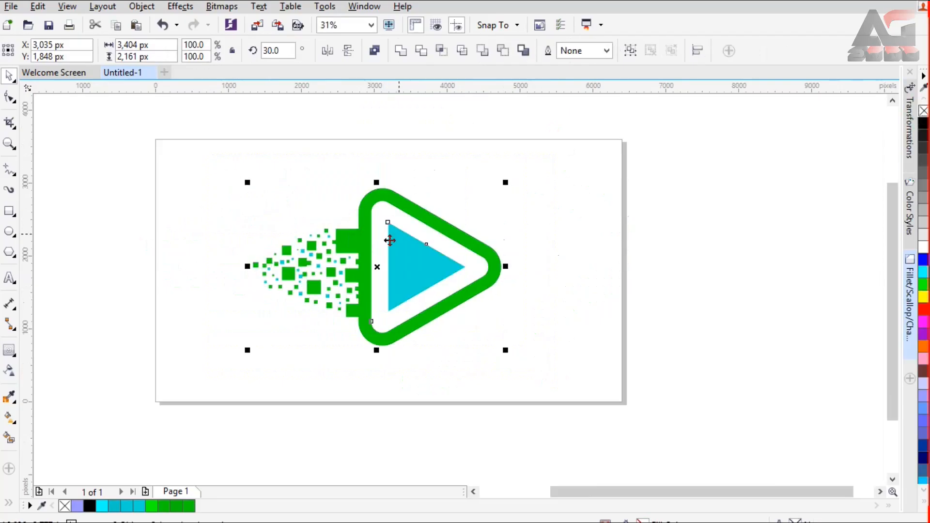
# Step: Group the green frame and the cyan shapes into a single logo object and deselect it
pyautogui.rightClick(399, 262)
pyautogui.click(417, 291)
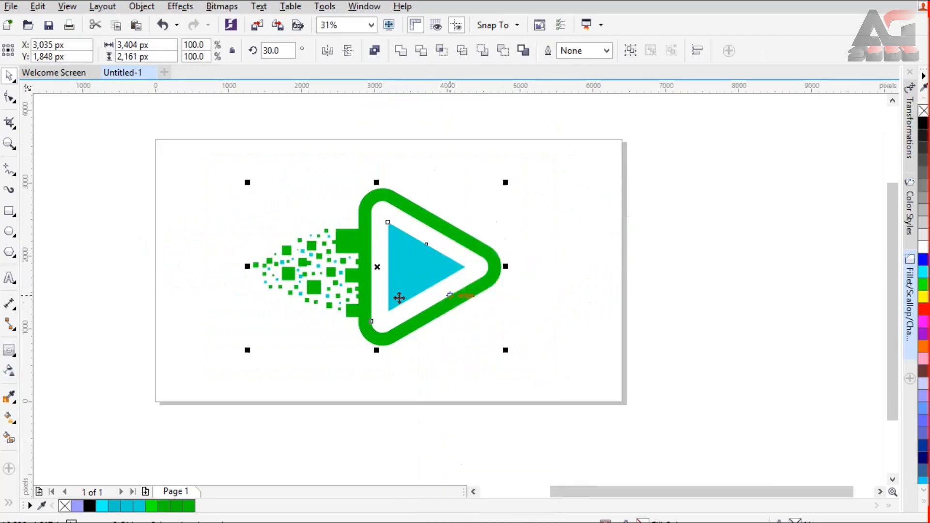
pyautogui.click(363, 304)
pyautogui.scroll(2, 363, 298)
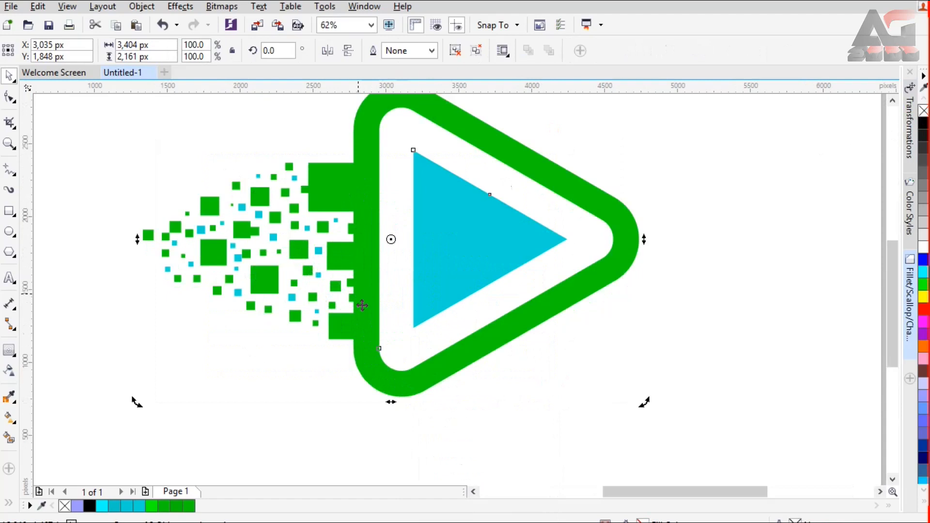
pyautogui.click(34, 244)
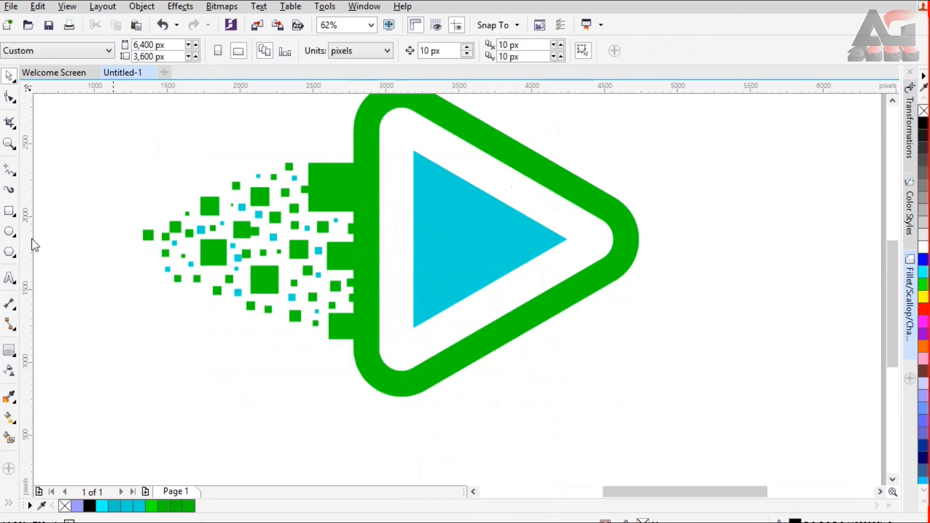
# Step: Add the text "Bits Data" below the logo and enlarge it to about 109 pt
pyautogui.click(9, 278)
pyautogui.click(306, 438)
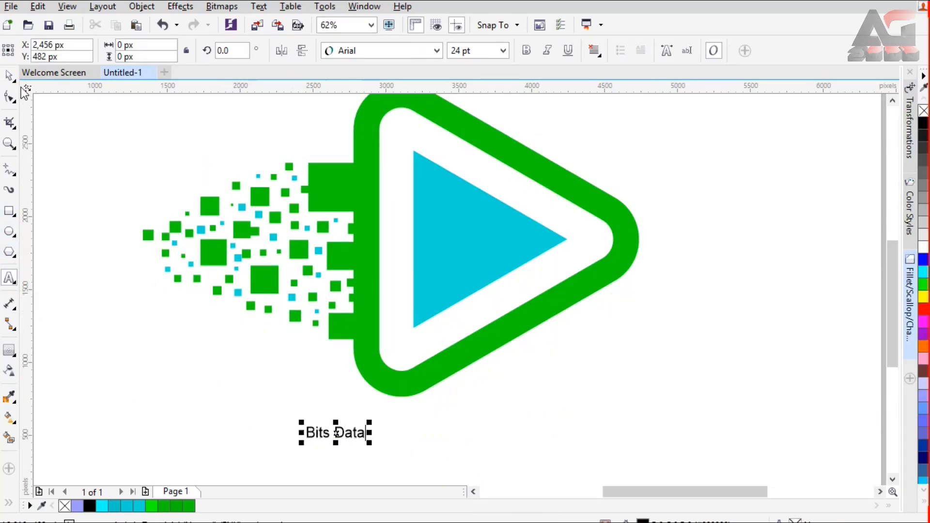
pyautogui.hotkey('ctrl', 'space')
pyautogui.moveTo(366, 441); pyautogui.dragTo(574, 448)
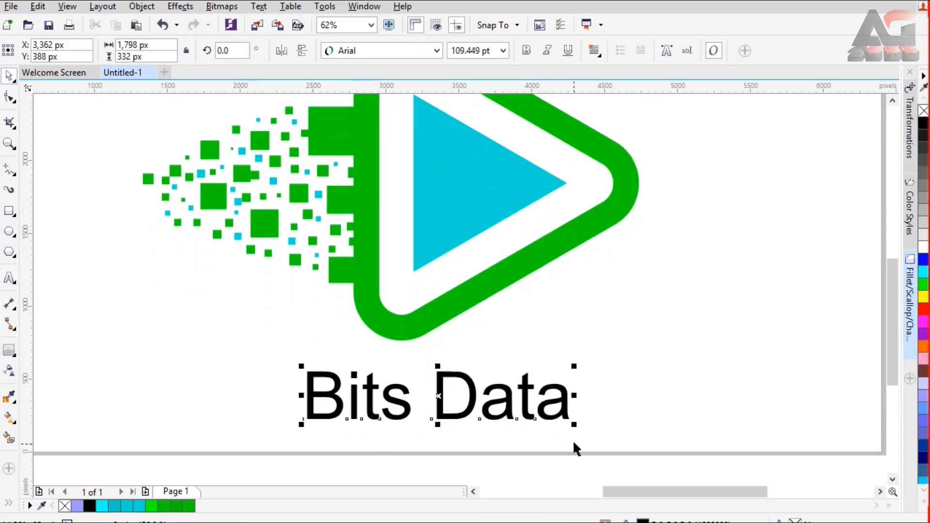
# Step: Change the font of the "Bits Data" text to Square721 BT
pyautogui.click(436, 50)
pyautogui.moveTo(503, 87)
pyautogui.click(598, 121)
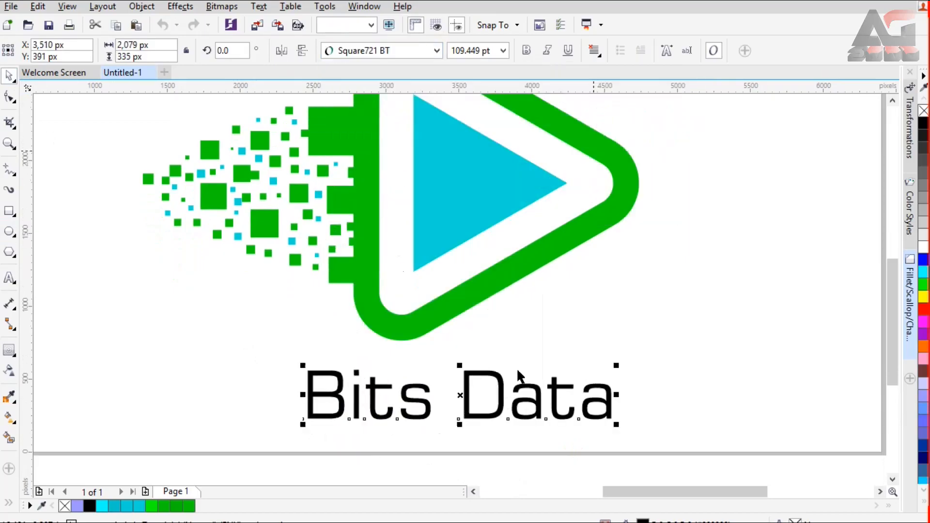
# Step: Enlarge the "Bits Data" text to about 148 pt and position it under the play symbol
pyautogui.moveTo(460, 394); pyautogui.dragTo(349, 382)
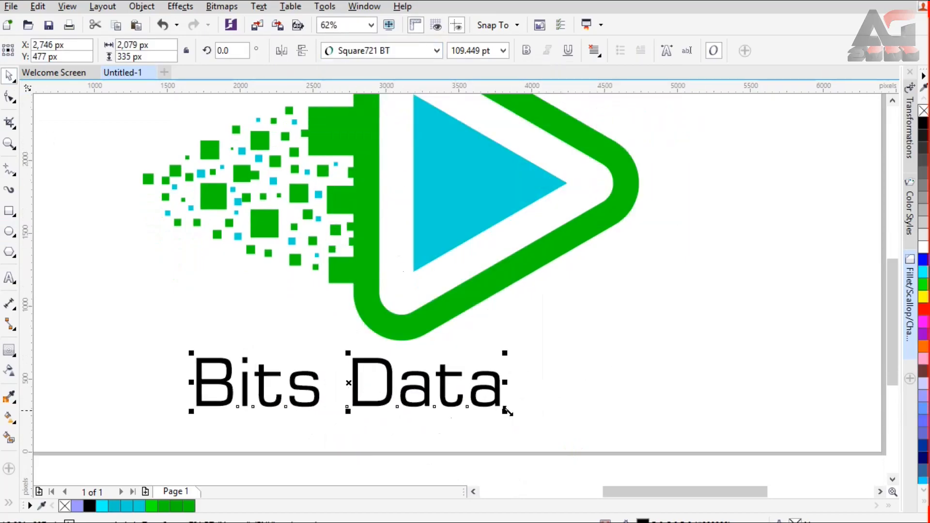
pyautogui.moveTo(504, 408); pyautogui.dragTo(618, 439)
pyautogui.moveTo(413, 386); pyautogui.dragTo(425, 390)
# Step: Colour the word "Bits" in the logo's dark cyan and the word "Data" in its dark green
pyautogui.doubleClick(372, 402)
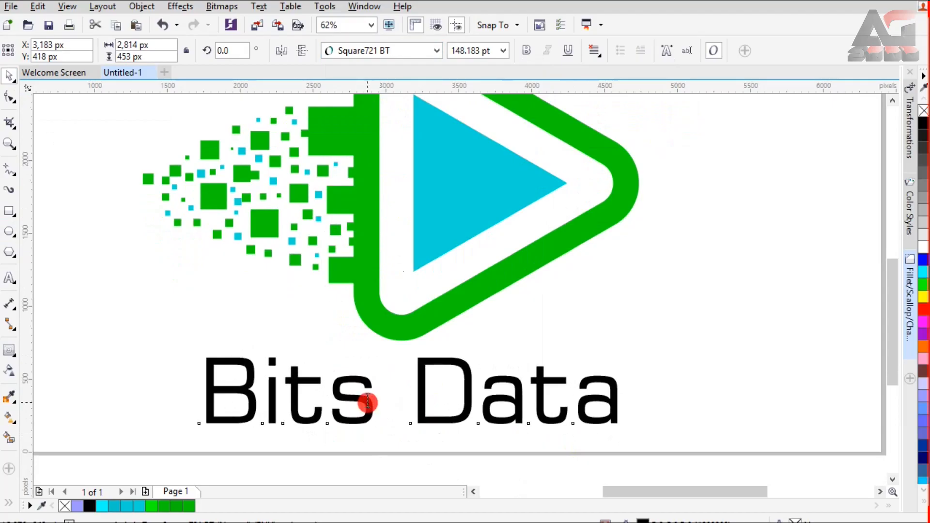
pyautogui.moveTo(372, 402); pyautogui.dragTo(201, 402)
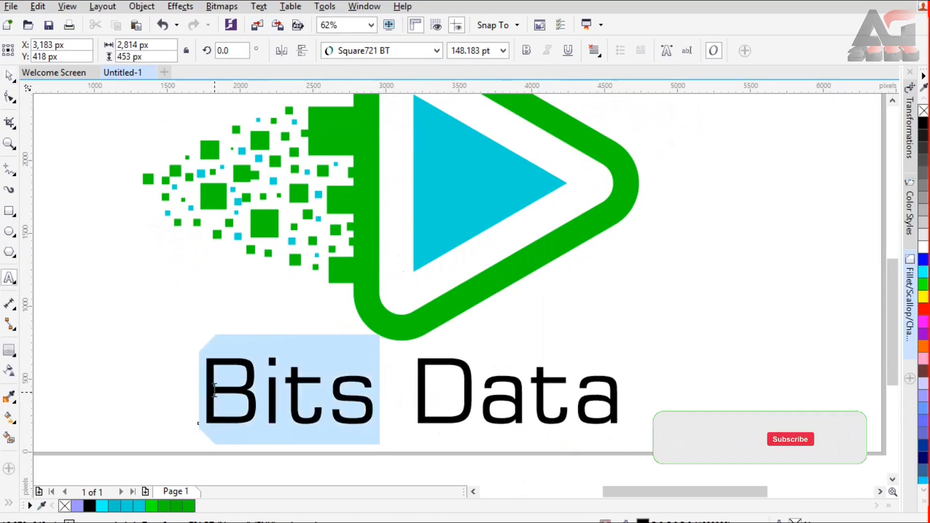
pyautogui.click(140, 506)
pyautogui.moveTo(413, 391); pyautogui.dragTo(624, 391)
pyautogui.click(192, 506)
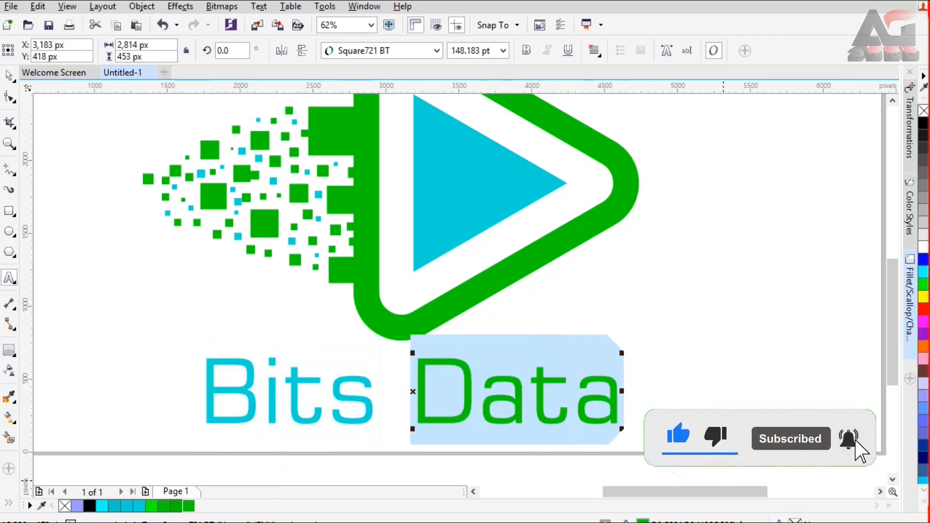
# Step: Shift the "Bits Data" text slightly up and to the left, closer to the logo's base
pyautogui.hotkey('ctrl', 'space')
pyautogui.click(549, 382)
pyautogui.moveTo(443, 364)
pyautogui.mouseDown()
pyautogui.moveTo(431, 364)
pyautogui.moveTo(436, 359)
pyautogui.mouseUp()
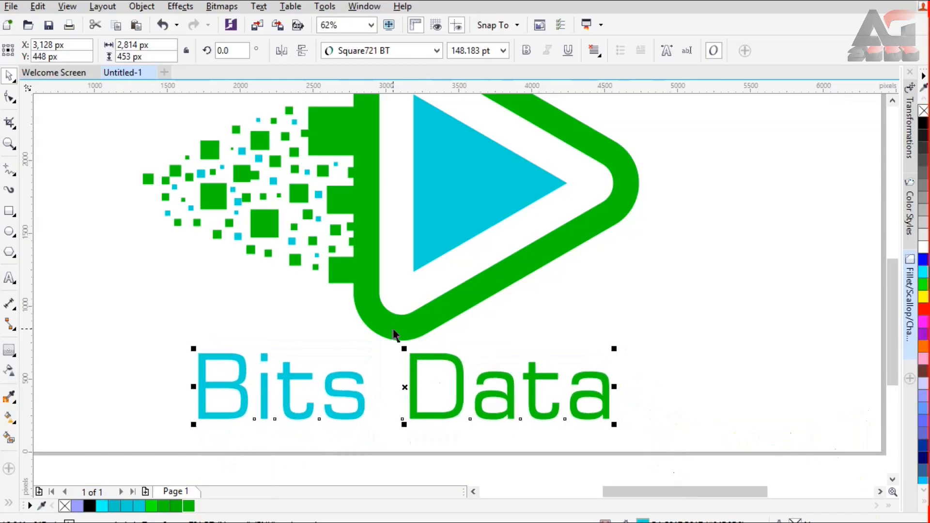
# Step: Enlarge the "Bits Data" text to about 159 pt and narrow its width to about 2,934 px
pyautogui.scroll(-1, 373, 309)
pyautogui.click(373, 310)
pyautogui.scroll(1, 386, 361)
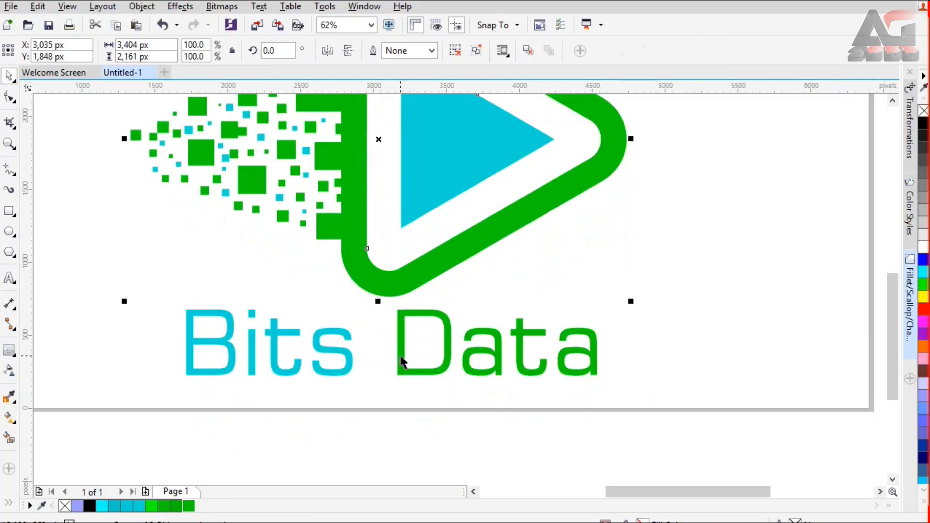
pyautogui.click(401, 361)
pyautogui.moveTo(603, 383); pyautogui.dragTo(628, 383)
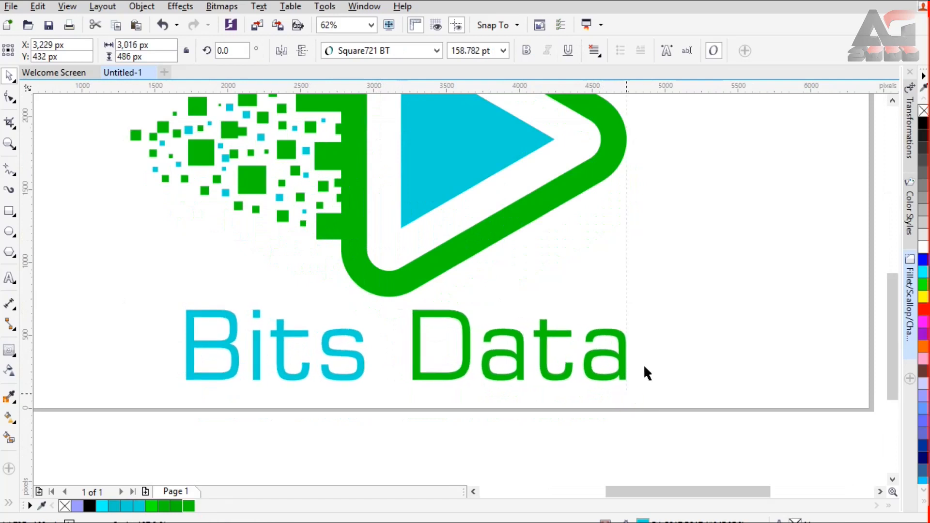
pyautogui.moveTo(626, 347); pyautogui.dragTo(618, 346)
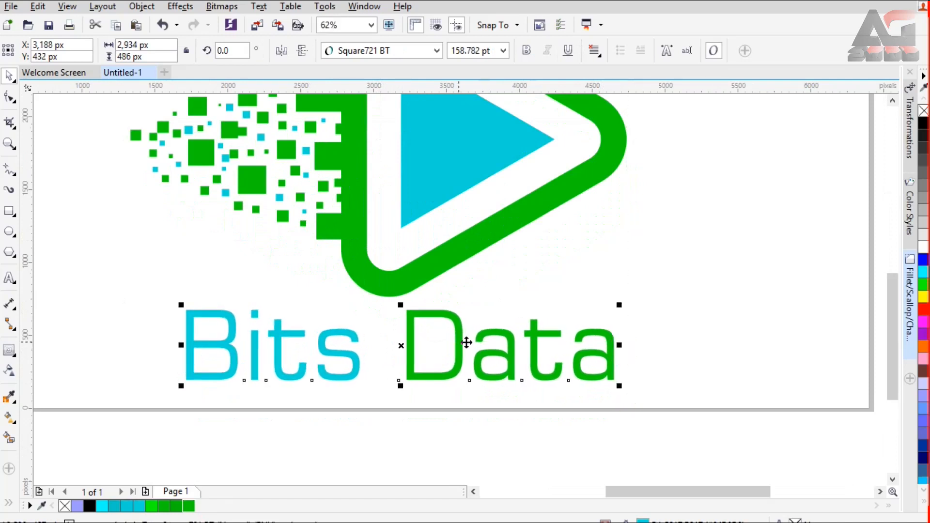
# Step: Enlarge the "Bits Data" text further to about 169 pt and reposition it centrally beneath the play symbol
pyautogui.moveTo(469, 343); pyautogui.dragTo(438, 352)
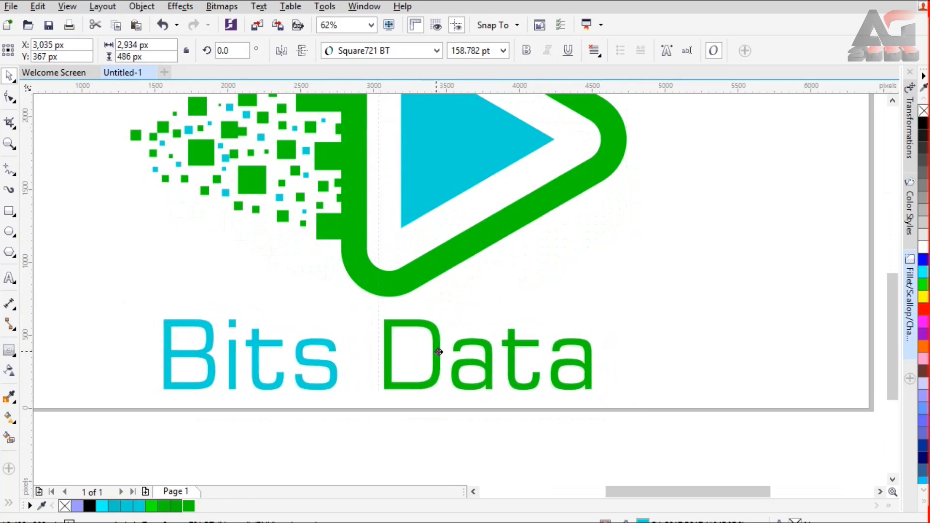
pyautogui.moveTo(594, 396)
pyautogui.mouseDown()
pyautogui.moveTo(615, 406)
pyautogui.moveTo(608, 395)
pyautogui.mouseUp()
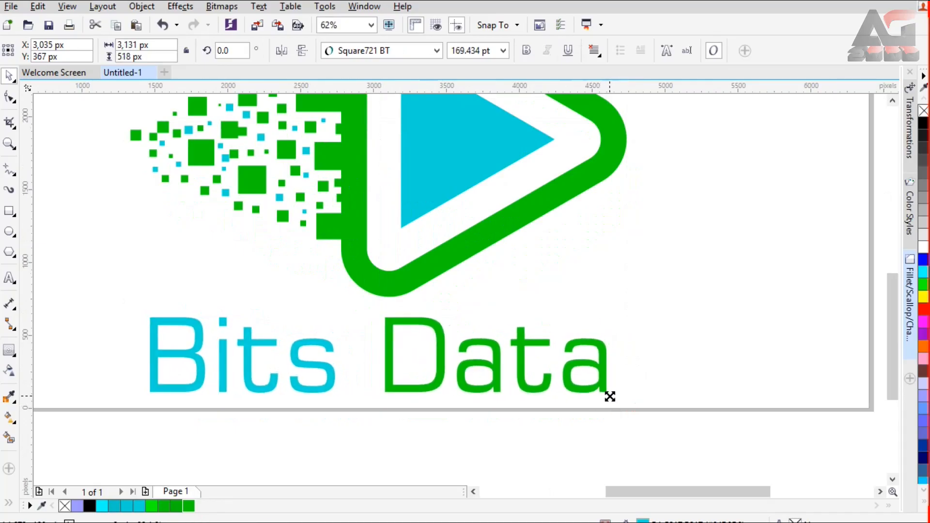
pyautogui.moveTo(394, 353); pyautogui.dragTo(391, 336)
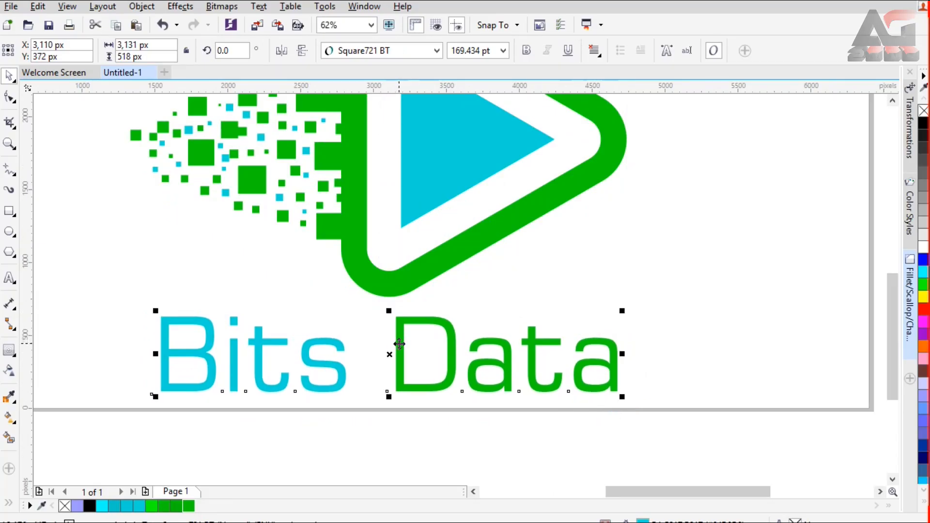
# Step: Group the symbol and text, scale the group down to about 2,737 by 2,256 px, and place it near the page centre
pyautogui.scroll(-2, 392, 336)
pyautogui.moveTo(166, 114); pyautogui.dragTo(574, 424)
pyautogui.rightClick(399, 308)
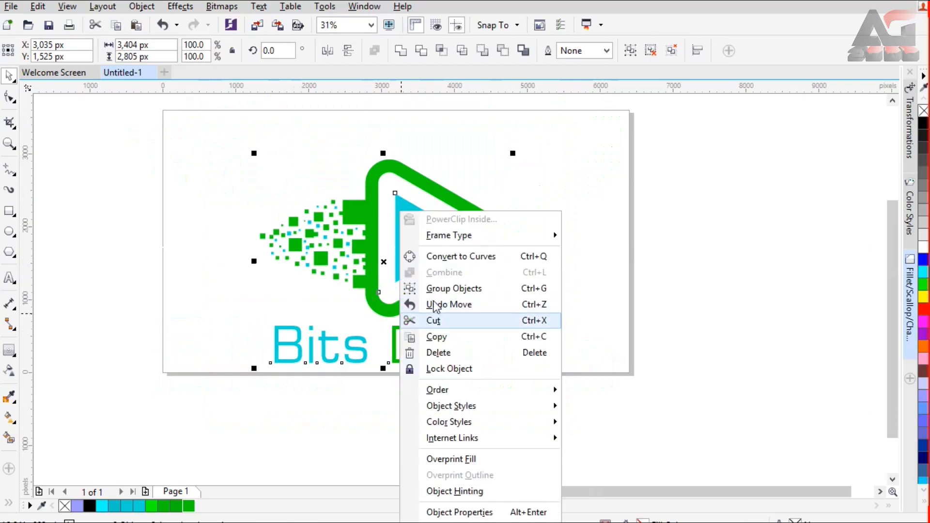
pyautogui.click(453, 287)
pyautogui.moveTo(254, 370); pyautogui.dragTo(303, 328)
pyautogui.moveTo(398, 244); pyautogui.dragTo(386, 235)
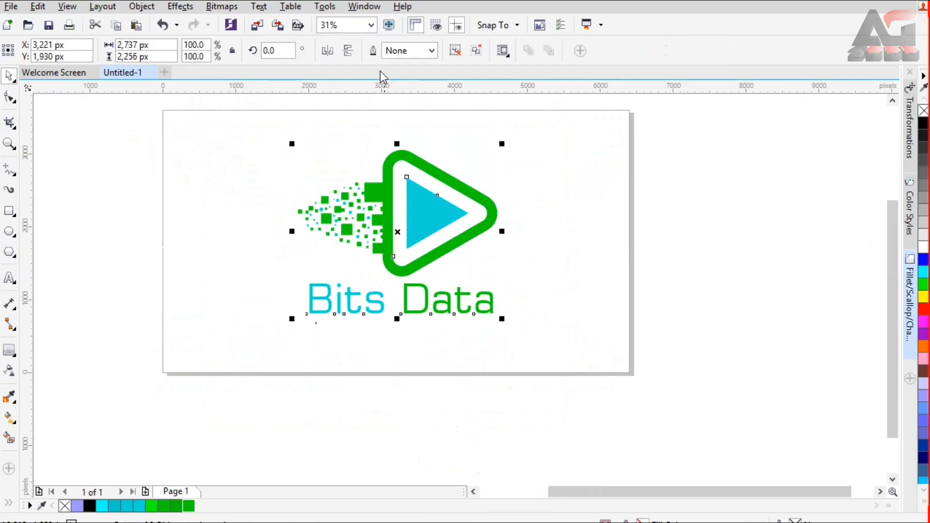
# Step: Export the logo as a 24-bit PNG named c 97 with a transparent background and 200 dpi resolution
pyautogui.click(371, 30)
pyautogui.click(369, 28)
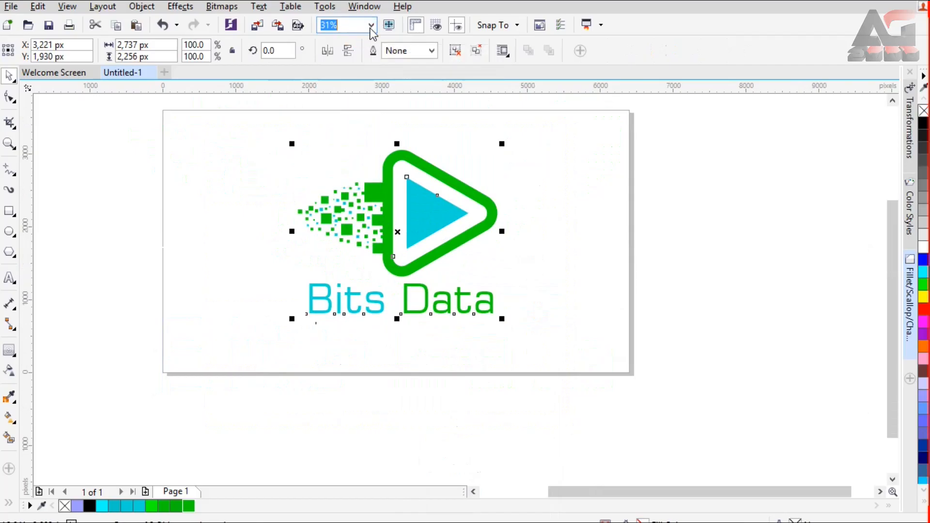
pyautogui.click(371, 27)
pyautogui.click(367, 61)
pyautogui.click(699, 291)
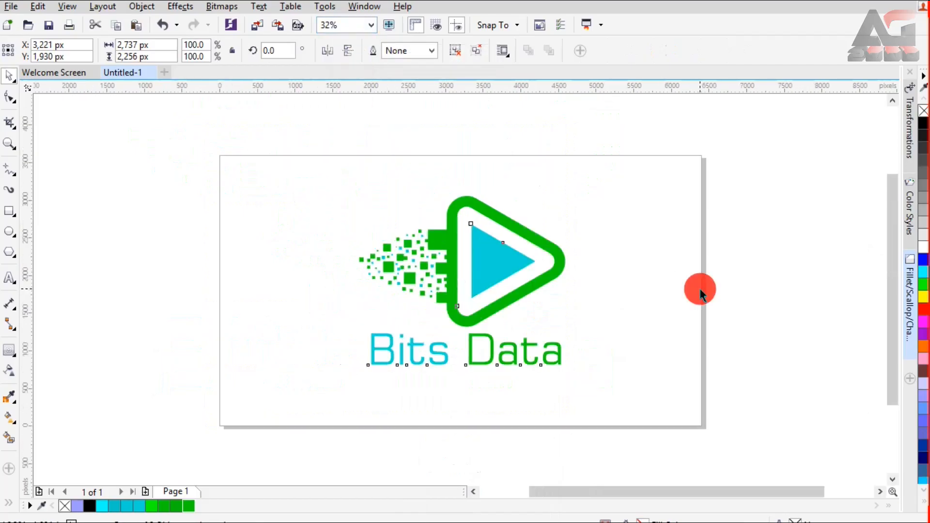
pyautogui.click(283, 23)
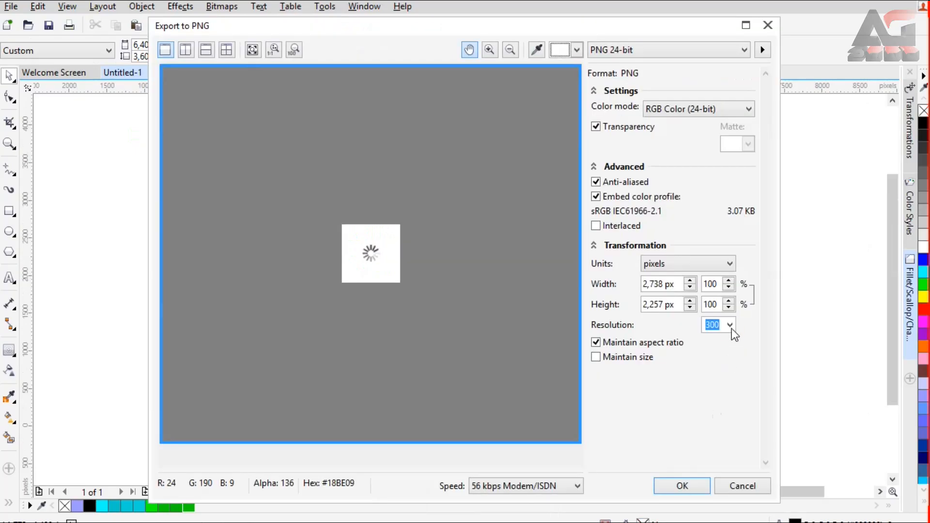
pyautogui.click(730, 327)
pyautogui.click(717, 382)
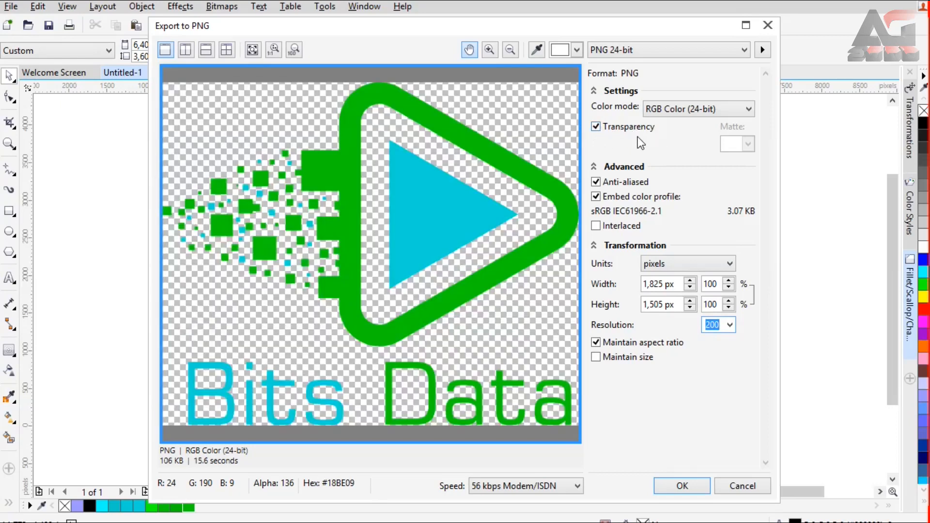
pyautogui.click(704, 487)
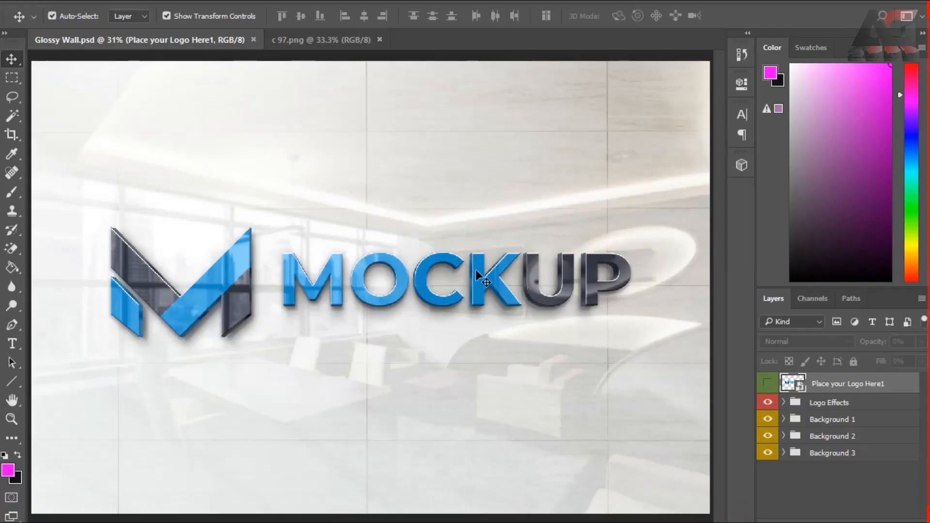
# Step: Switch to Photoshop and open the "Place your Logo Here1" smart object of the Glossy Wall.psd mockup for editing
pyautogui.click(476, 272)
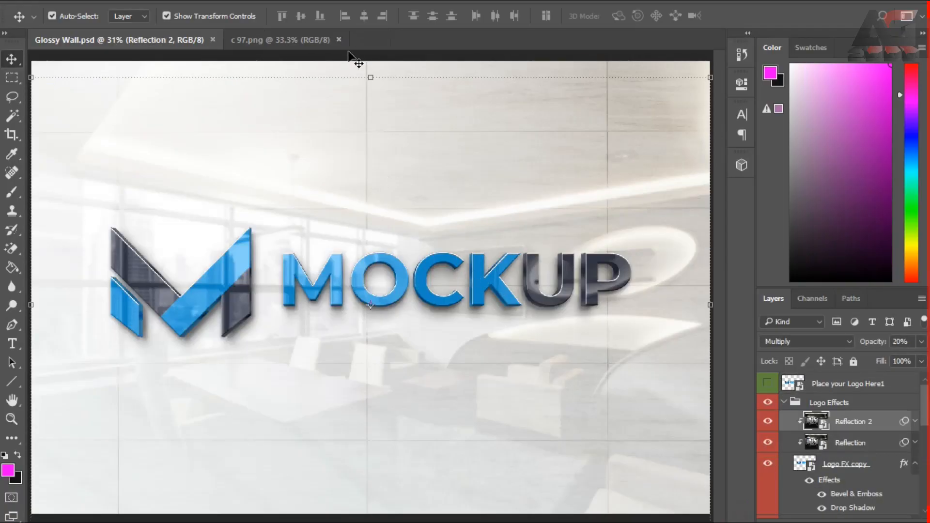
pyautogui.click(294, 39)
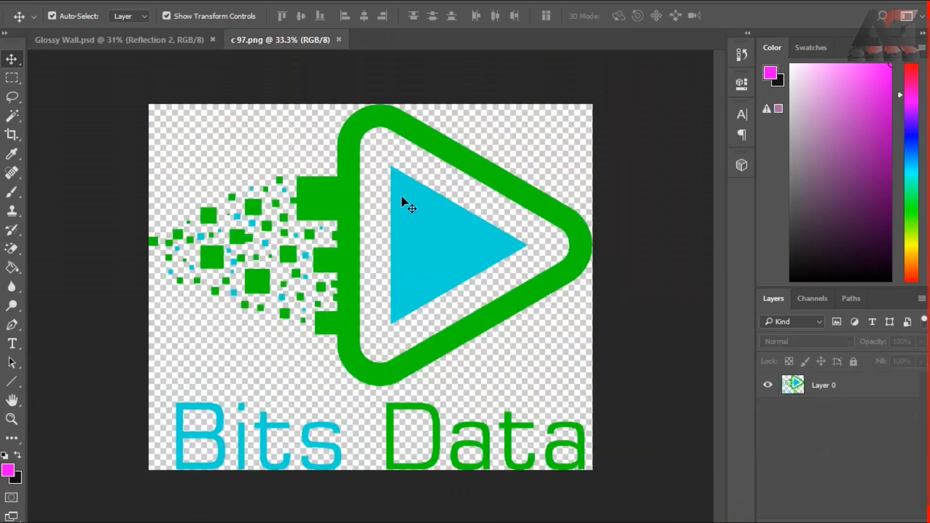
pyautogui.click(138, 39)
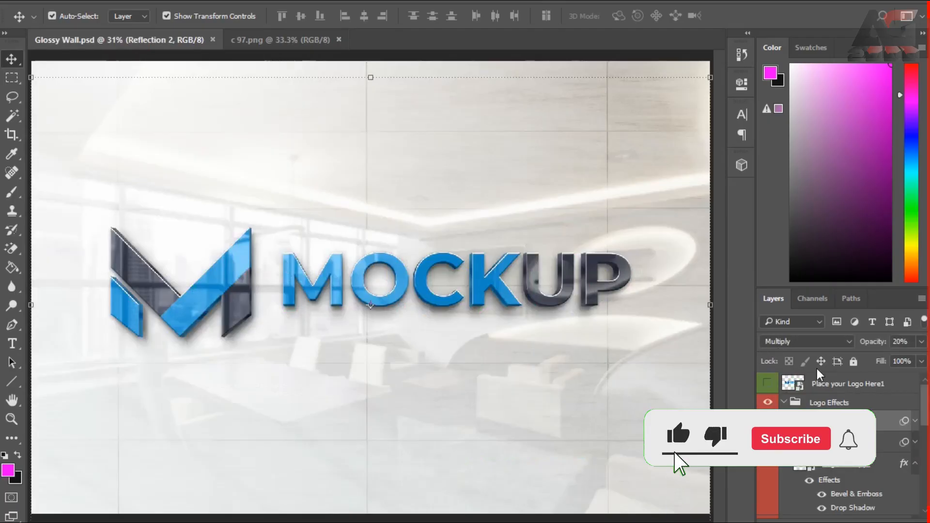
pyautogui.doubleClick(798, 386)
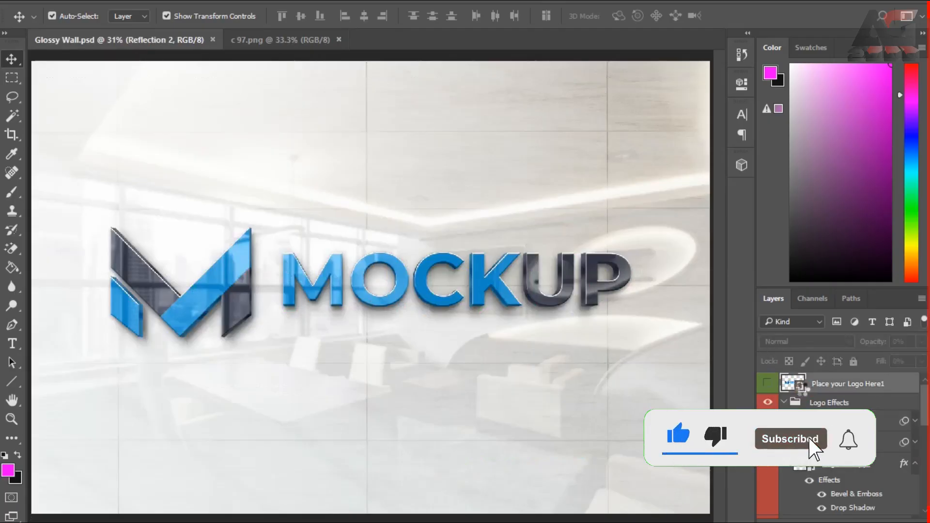
# Step: Copy the Bits Data logo layer from c 97.png into the Place your Logo Here1.psb document, over the placeholder logo
pyautogui.click(325, 41)
pyautogui.click(352, 198)
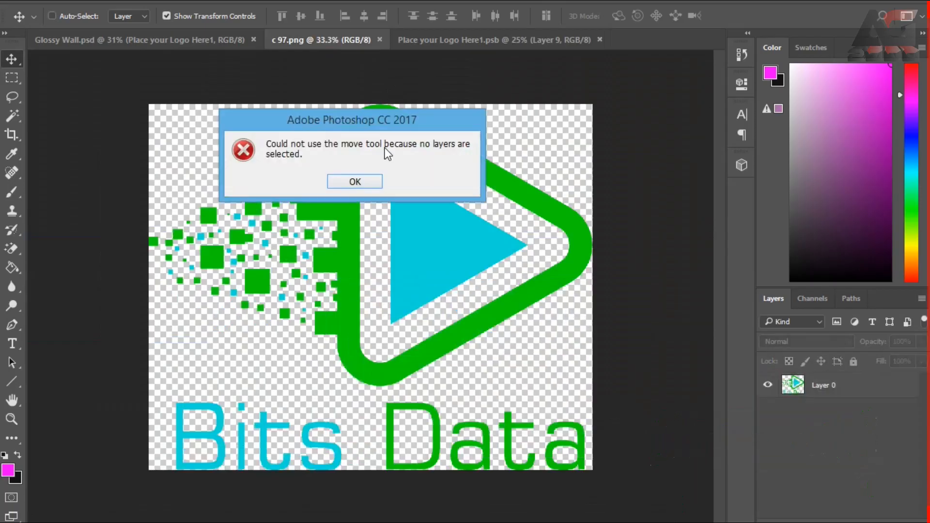
pyautogui.click(353, 180)
pyautogui.moveTo(335, 201); pyautogui.dragTo(484, 220)
pyautogui.moveTo(409, 205); pyautogui.dragTo(392, 228)
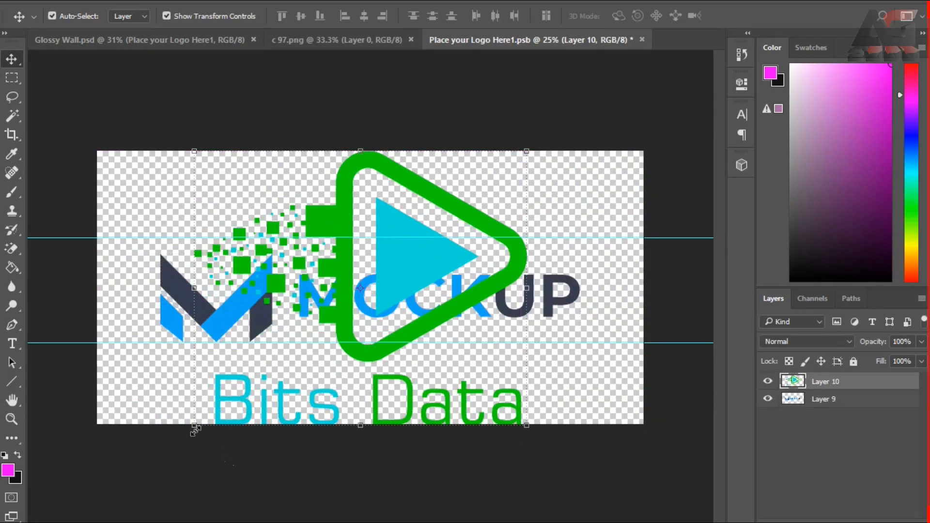
# Step: Scale the logo layer to 97.81% and centre it on the canvas
pyautogui.moveTo(194, 425); pyautogui.dragTo(200, 418)
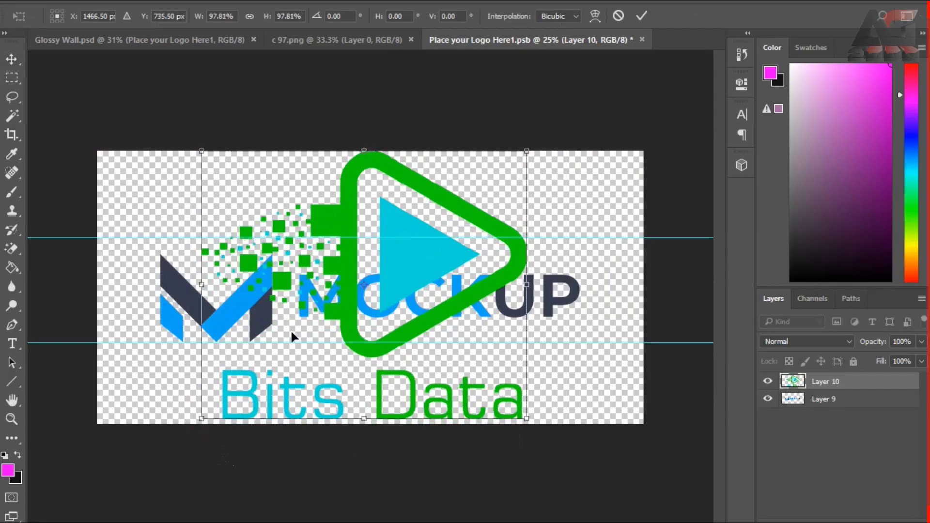
pyautogui.moveTo(345, 286)
pyautogui.mouseDown()
pyautogui.moveTo(331, 286)
pyautogui.moveTo(352, 289)
pyautogui.mouseUp()
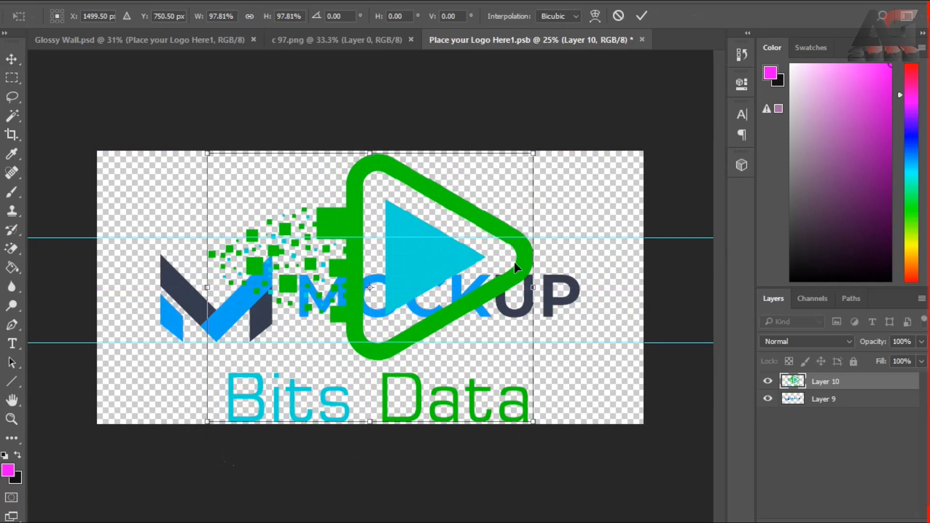
pyautogui.press('Return')
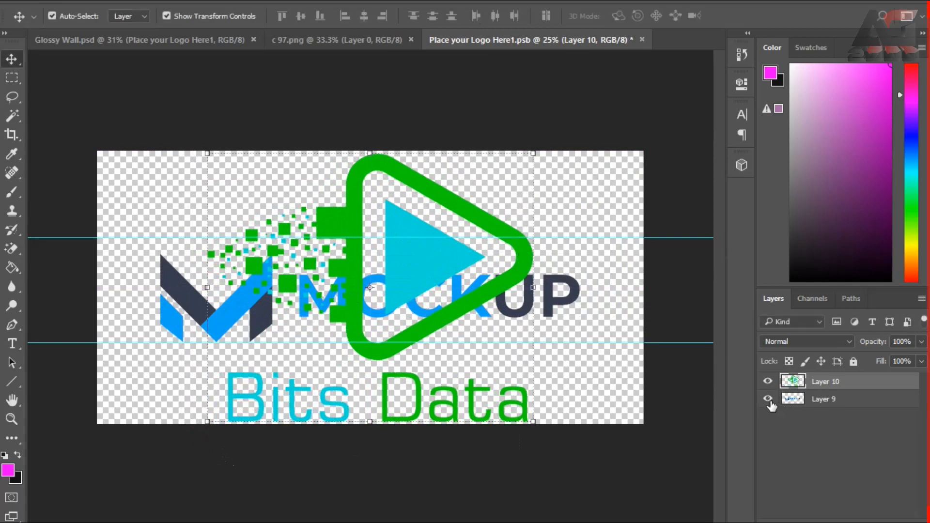
# Step: Hide the placeholder Layer 9, close the smart object with its changes saved, and return to the Glossy Wall.psd mockup
pyautogui.click(769, 400)
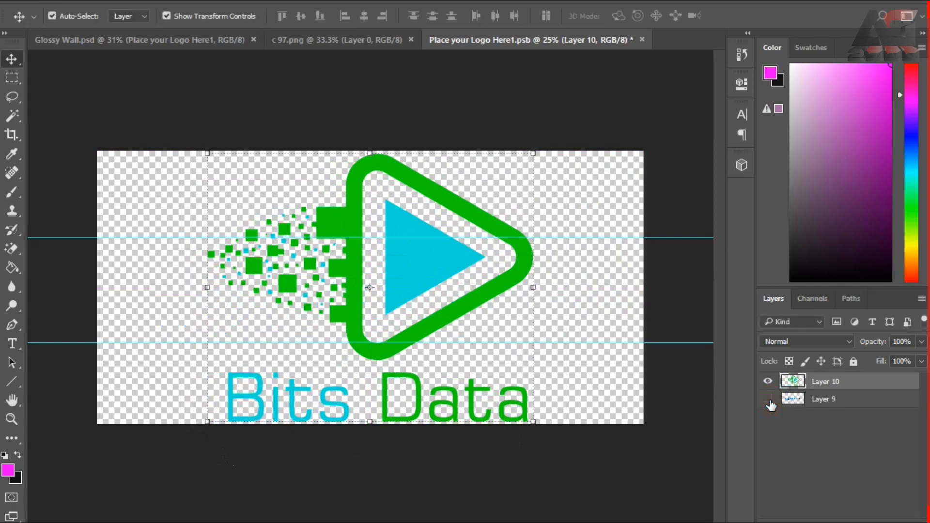
pyautogui.click(642, 40)
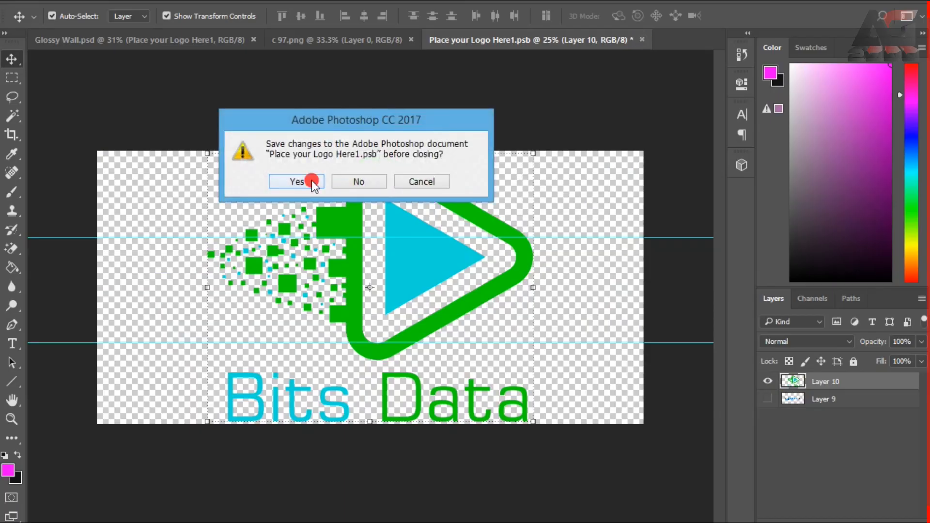
pyautogui.click(312, 180)
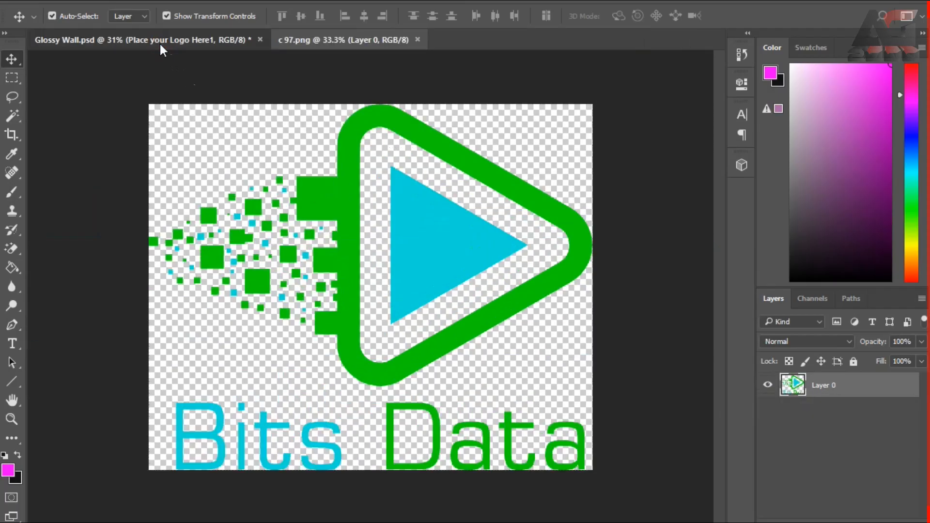
pyautogui.click(160, 44)
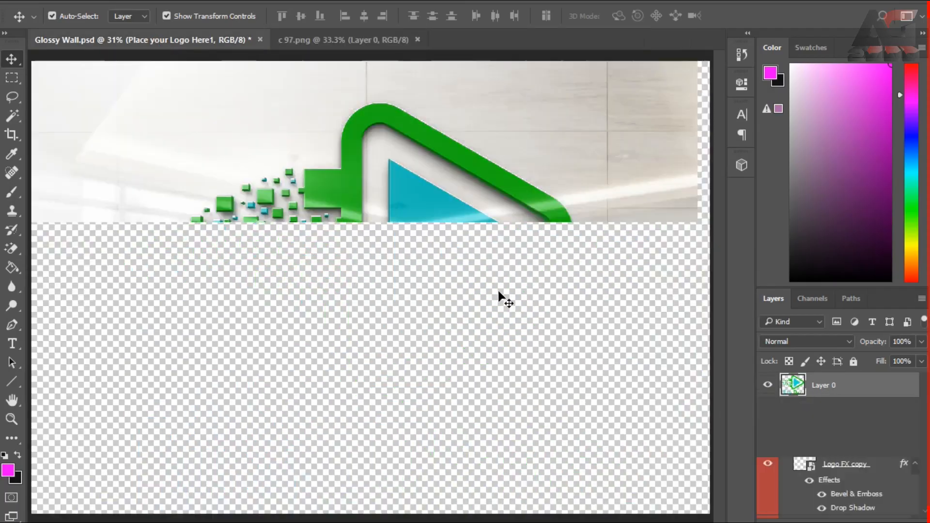